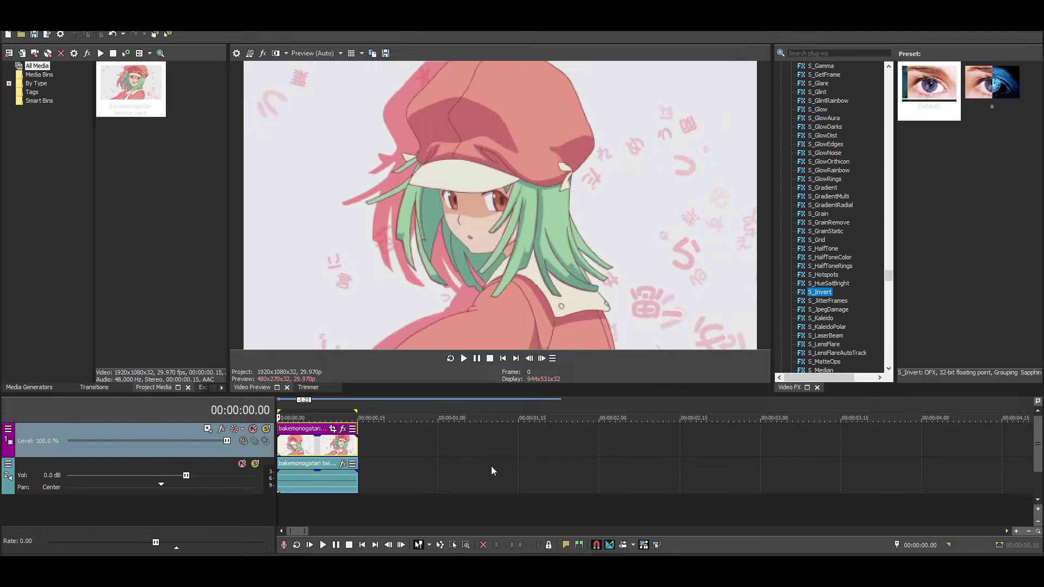
Zoom the timeline until the 'bakemonogatari twixtor' clip fills most of its width
scroll(491, 466, up, 1)
scroll(489, 465, up, 1)
scroll(490, 465, up, 1)
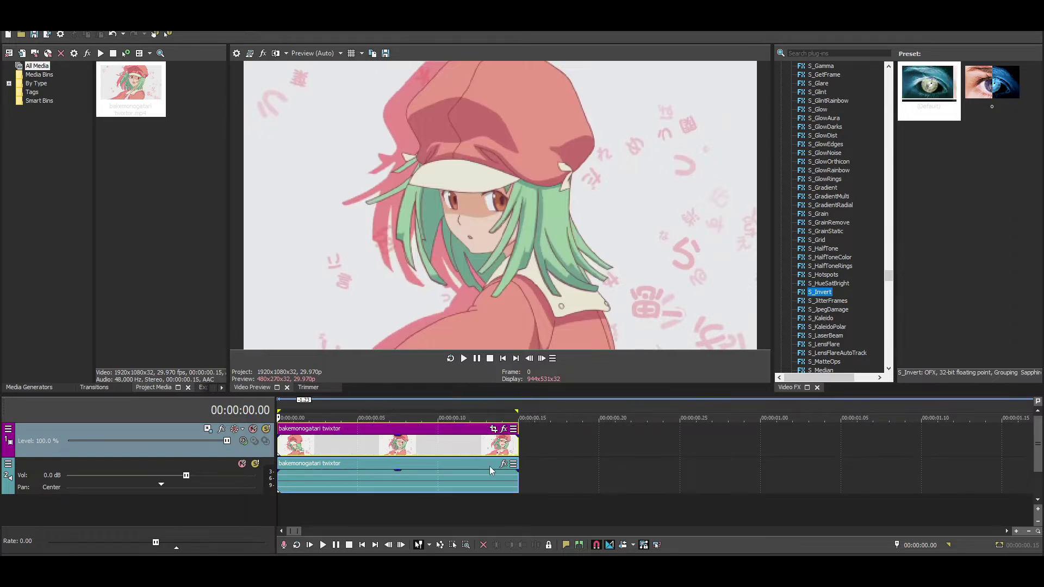
scroll(489, 465, up, 1)
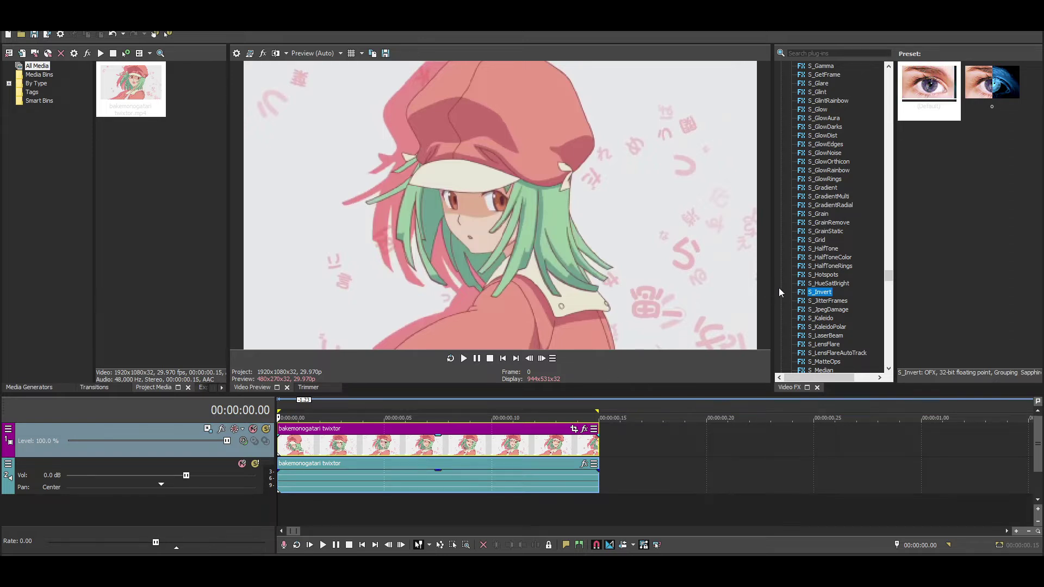
Apply the S_Invert Default preset to the clip and lower its Saturation to 0.449
key(Tab)
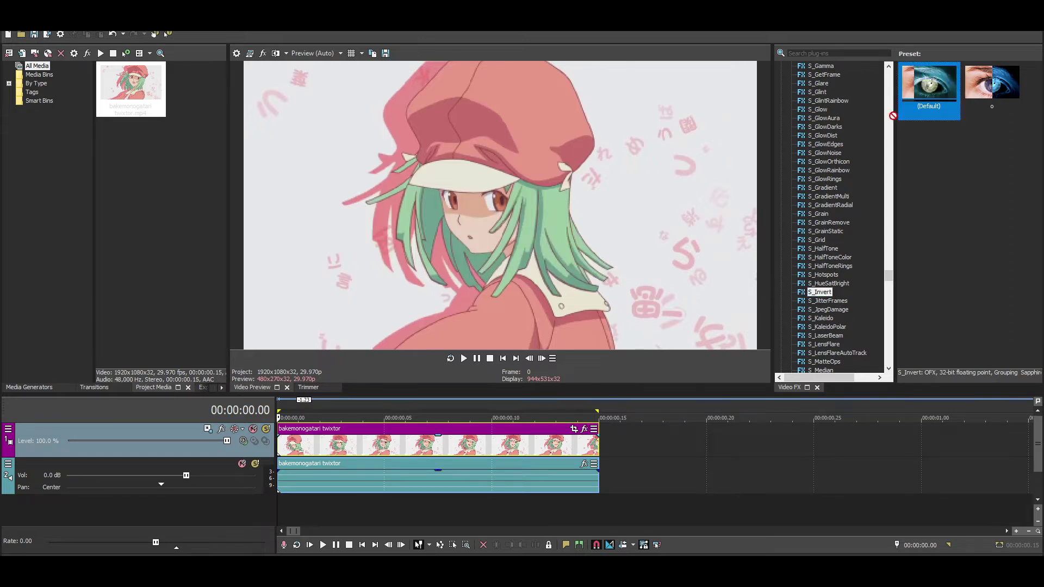
key(Return)
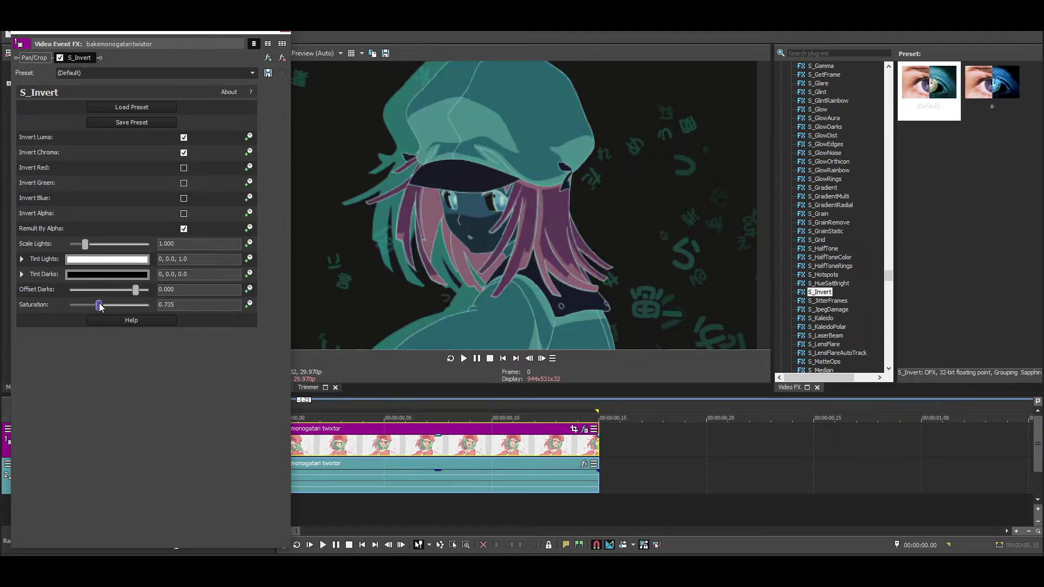
drag(94, 305, 81, 306)
click(31, 271)
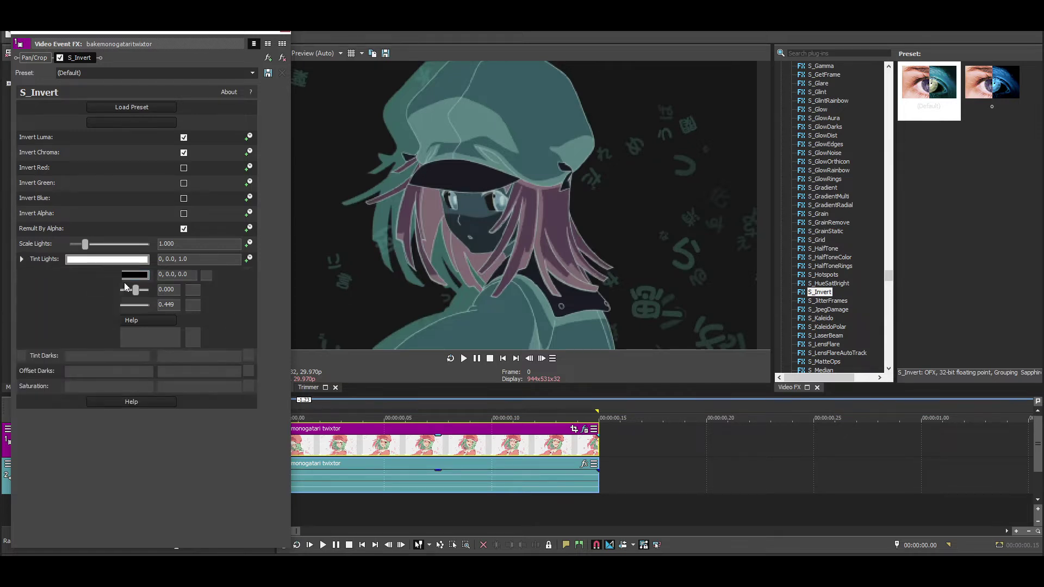
Set the S_Invert Tint Lights colour to blue (219, 0.54, 0.94)
click(168, 293)
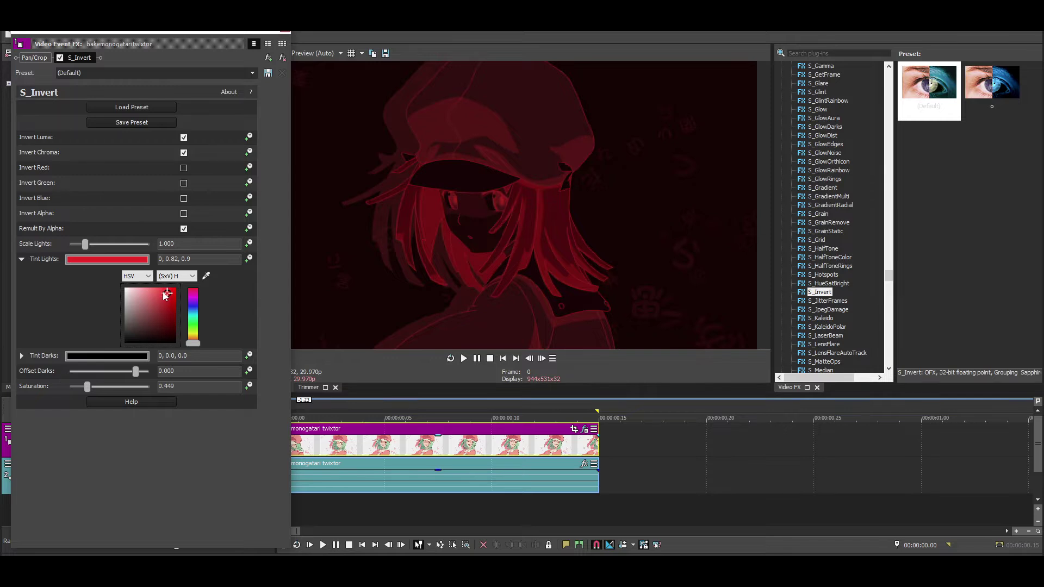
click(156, 290)
click(197, 311)
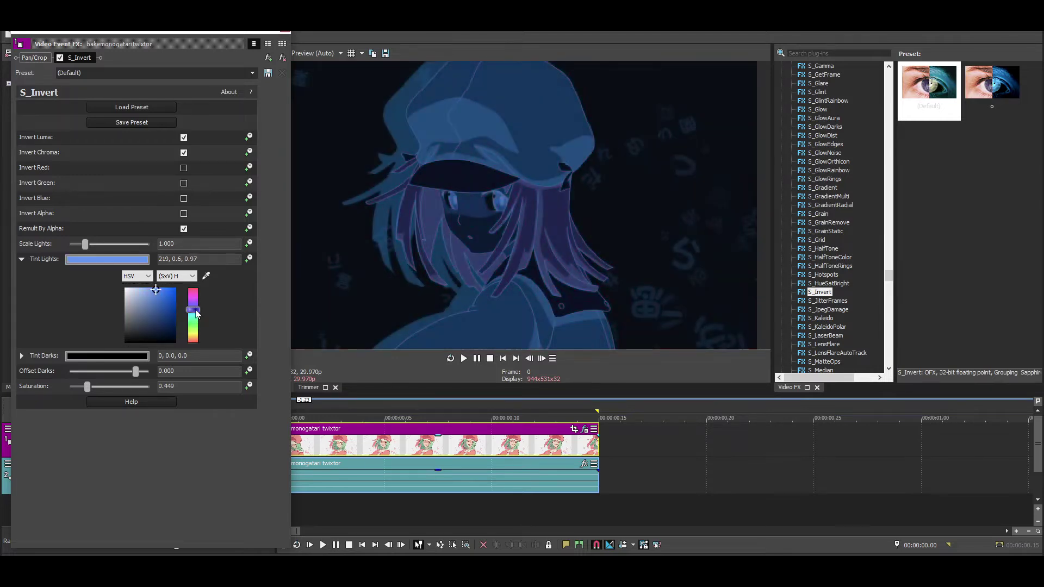
click(156, 294)
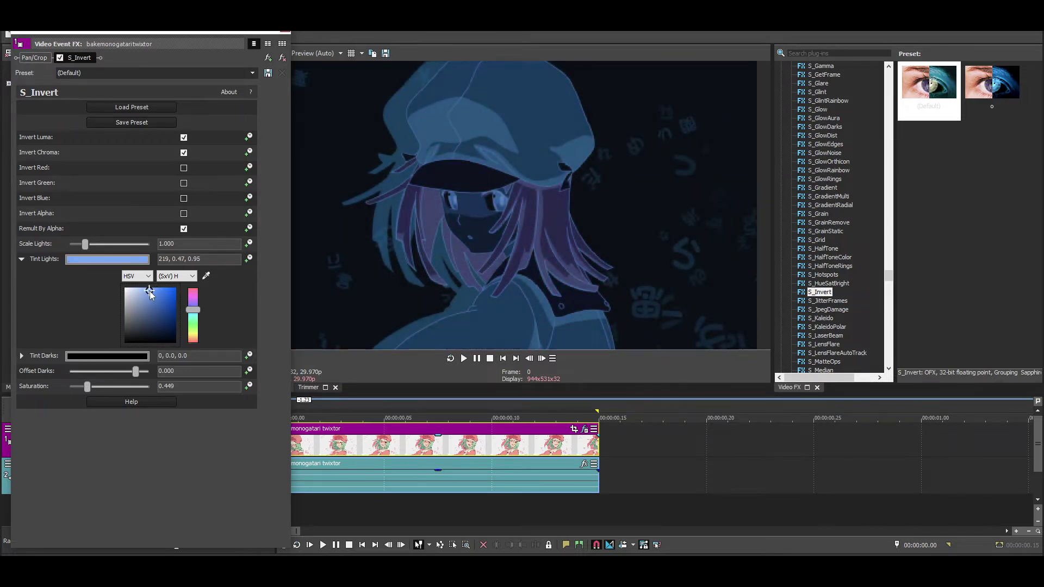
drag(156, 295, 153, 293)
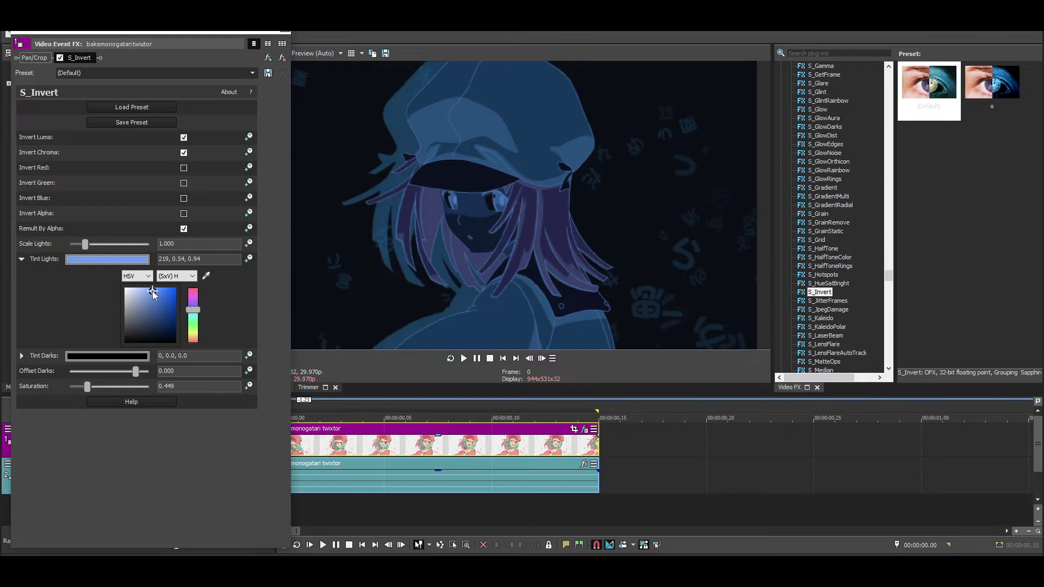
click(21, 259)
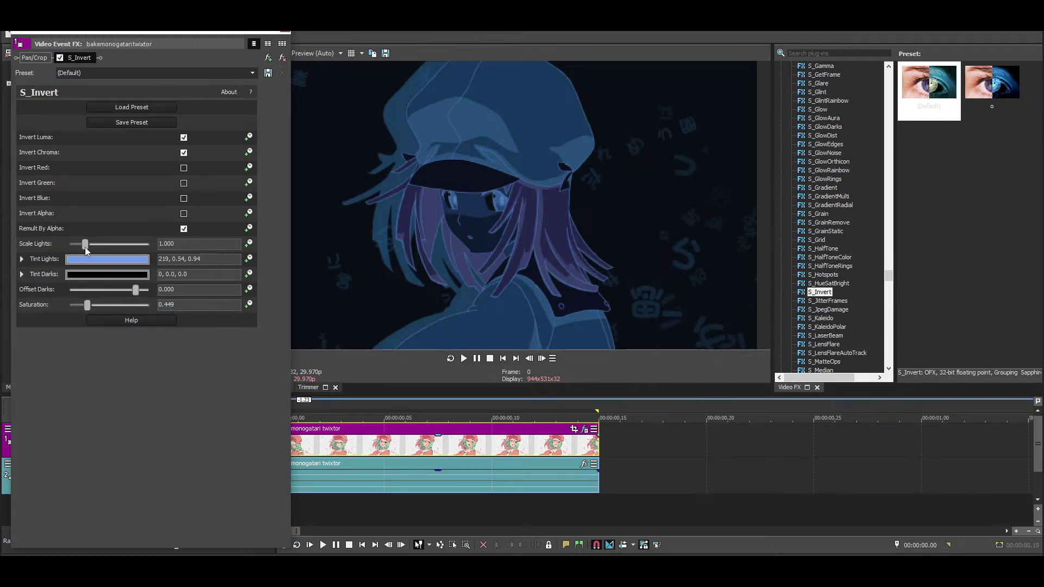
Raise Scale Lights to 1.769 and set Offset Darks to -0.102
drag(86, 247, 95, 247)
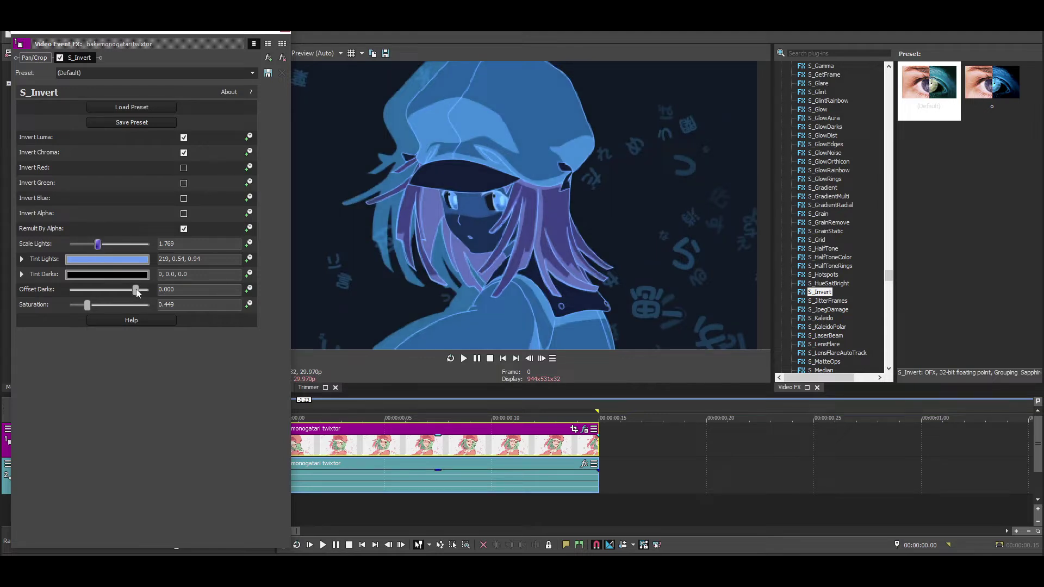
drag(137, 293, 136, 293)
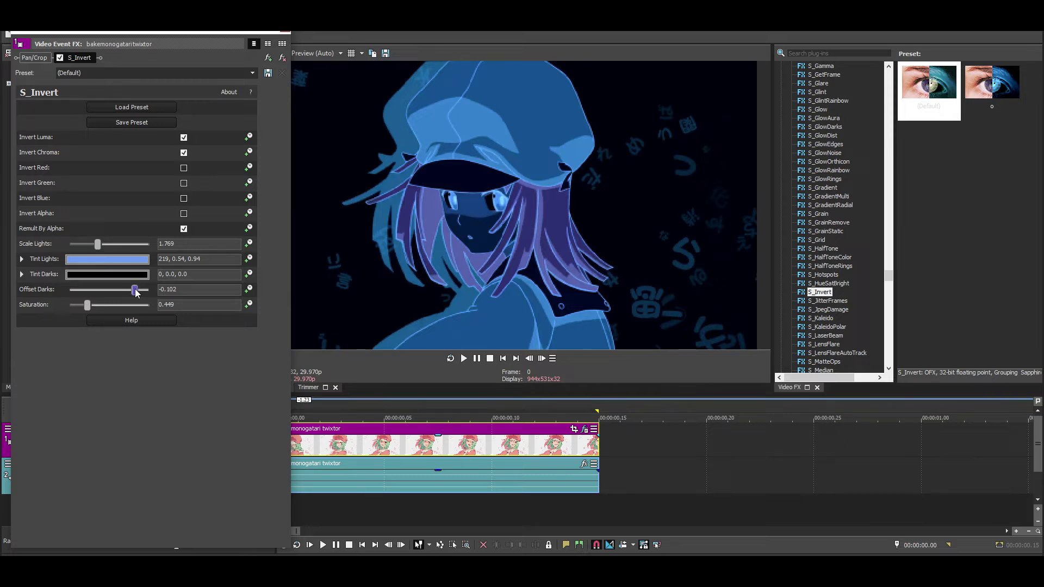
click(287, 33)
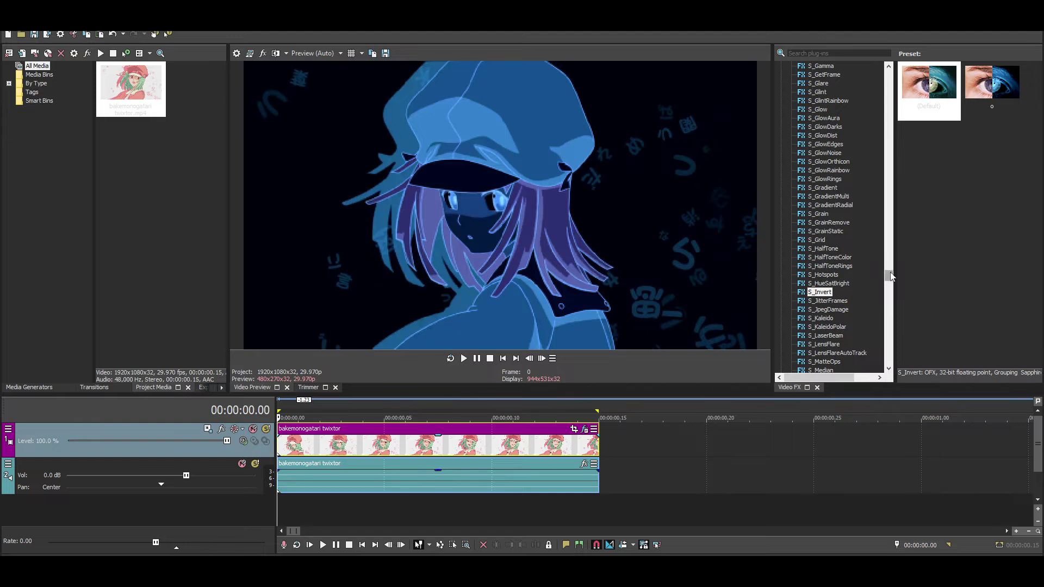
Apply the BCC Glow OBS Default preset to the clip after S_Invert
drag(891, 277, 889, 90)
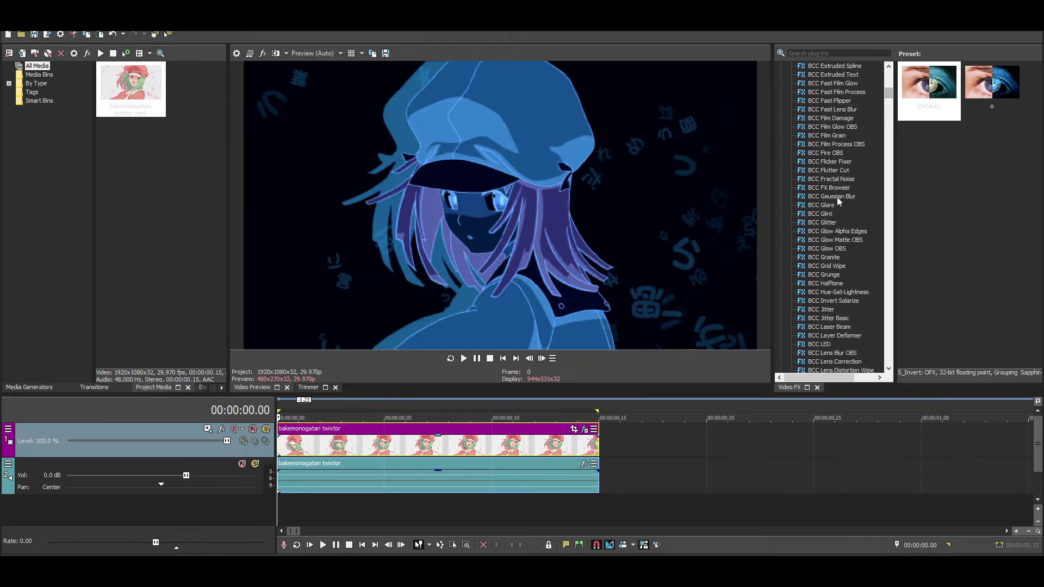
click(837, 127)
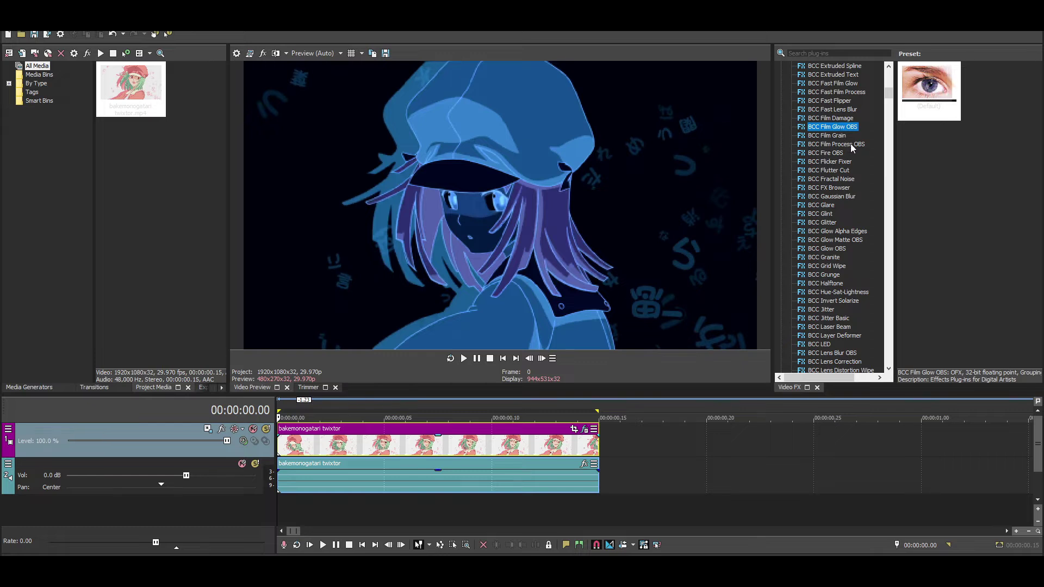
click(828, 248)
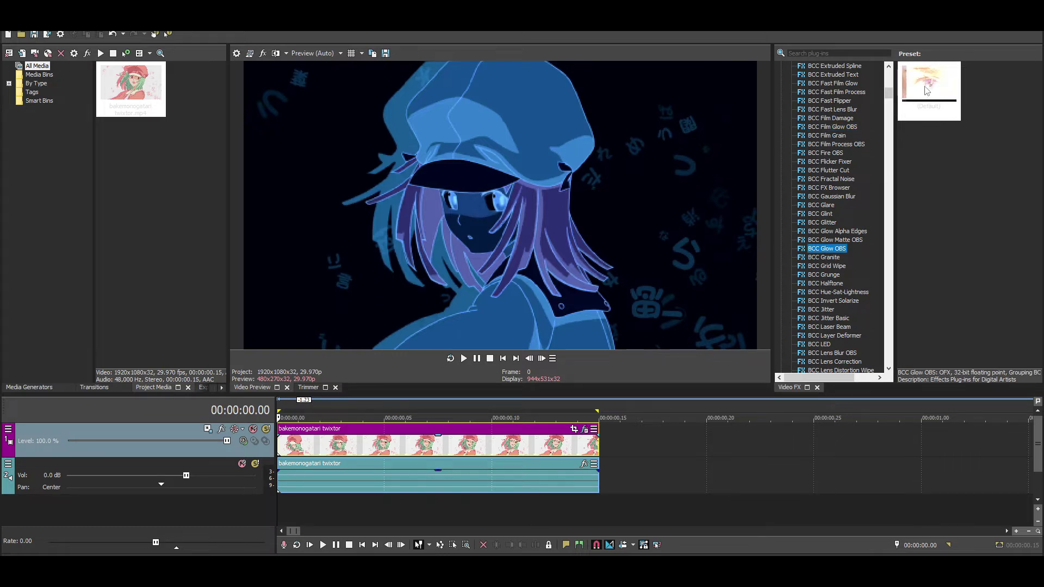
drag(929, 90, 321, 447)
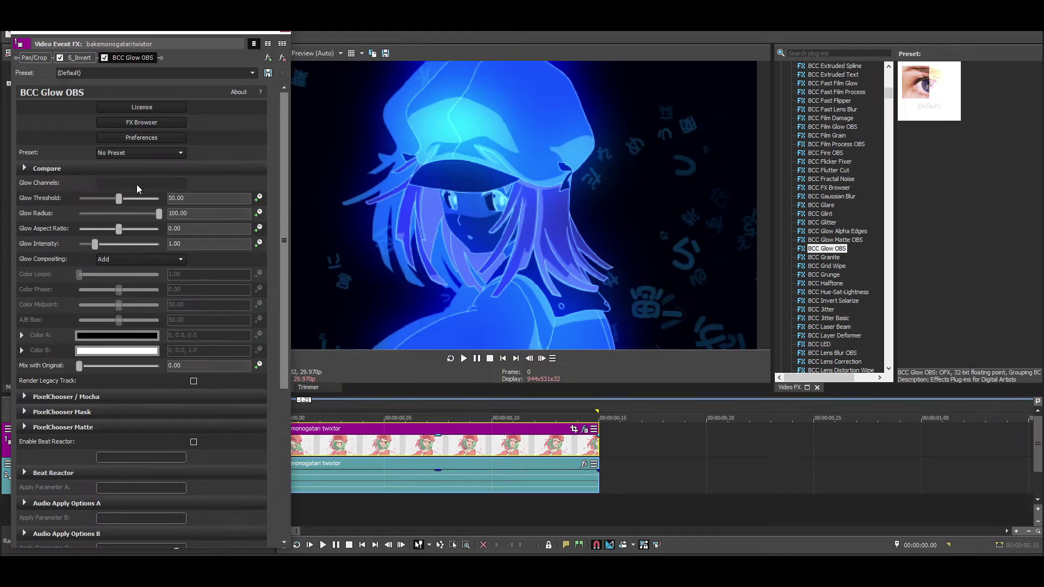
Set BCC Glow OBS threshold 45.58, radius 25.85 and intensity 1.60
drag(118, 198, 115, 198)
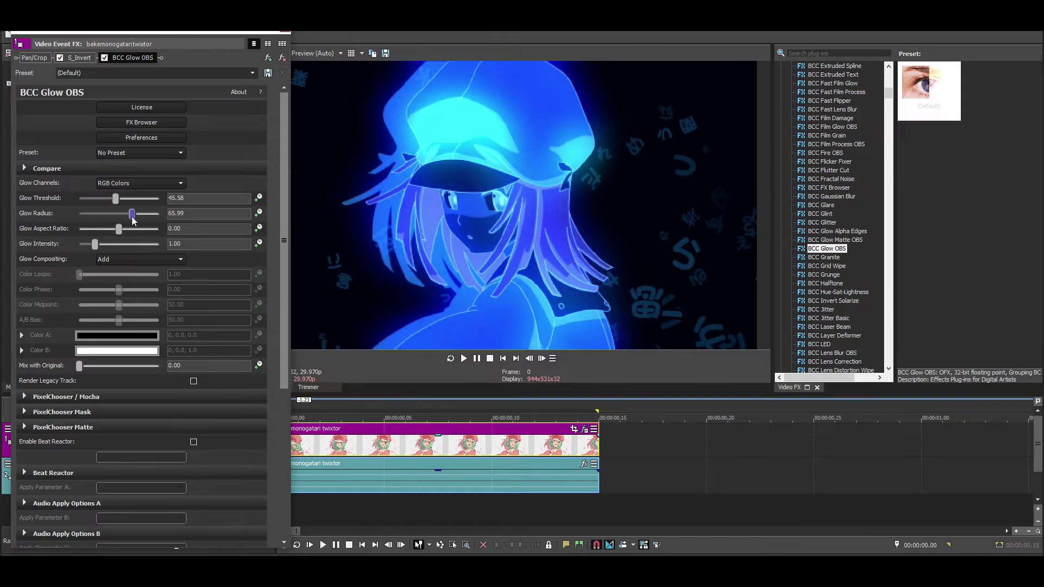
mouse_move(145, 216)
mouse_down()
mouse_move(97, 215)
mouse_move(108, 246)
mouse_up()
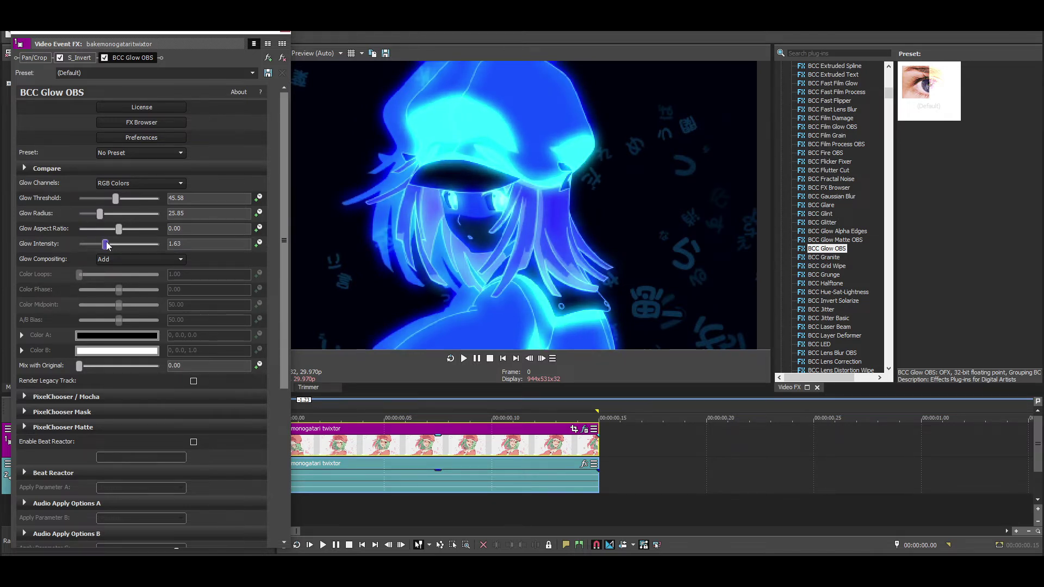
click(288, 33)
drag(279, 406, 606, 406)
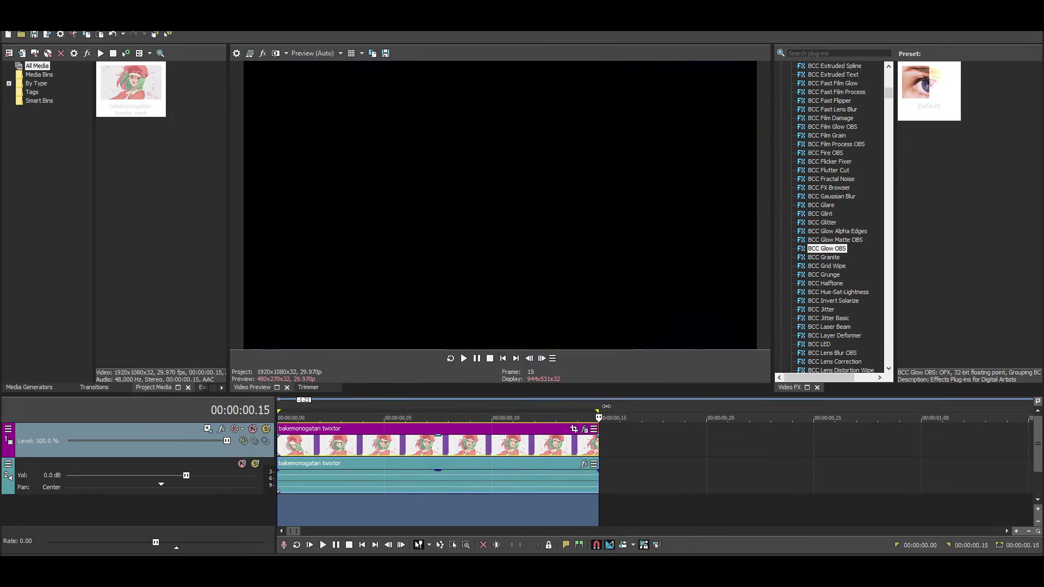
Play the glowing blue clip with loop playback on, then park at frame 6
click(463, 442)
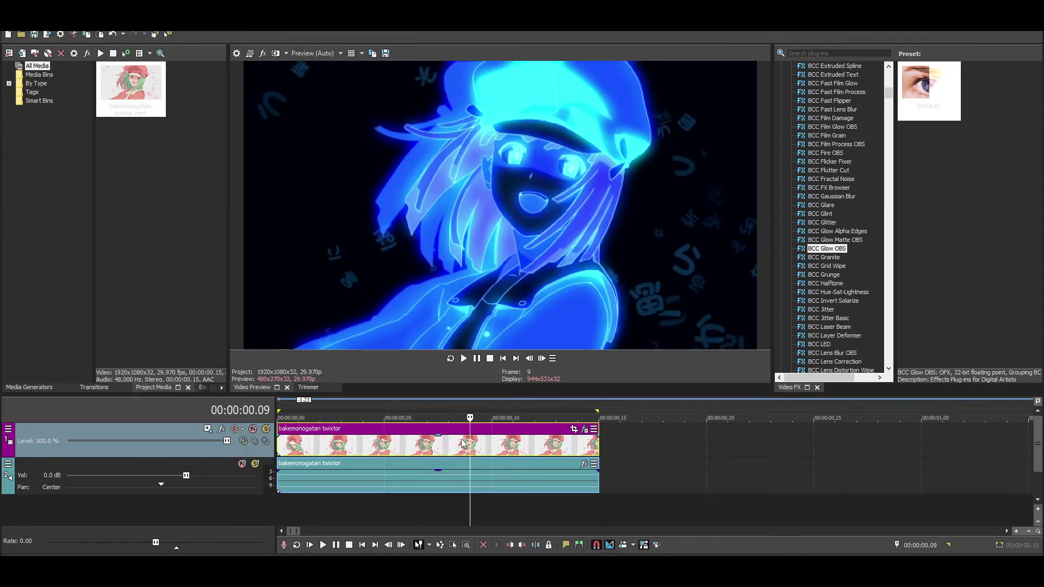
key(space)
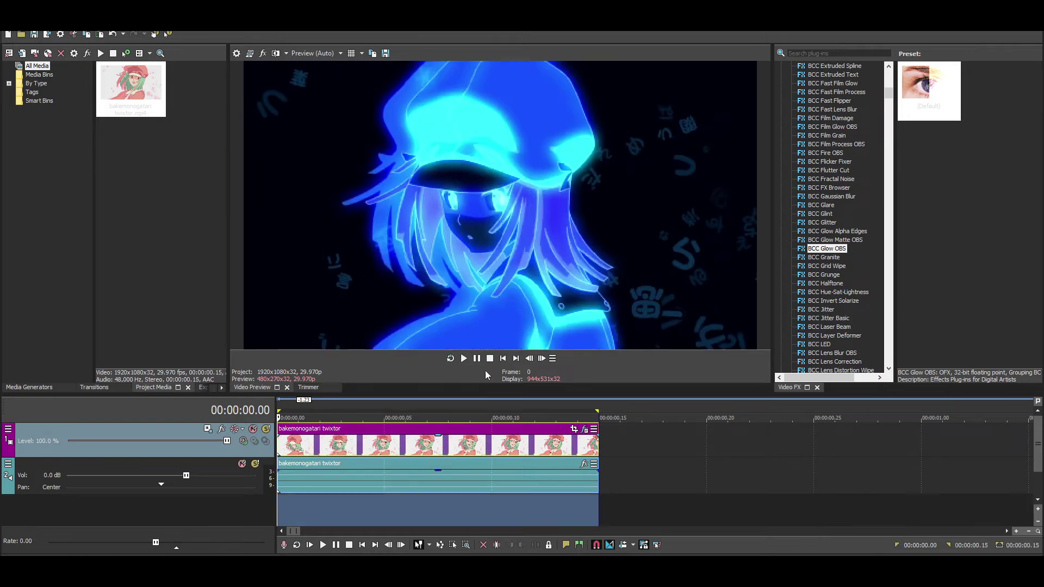
click(451, 359)
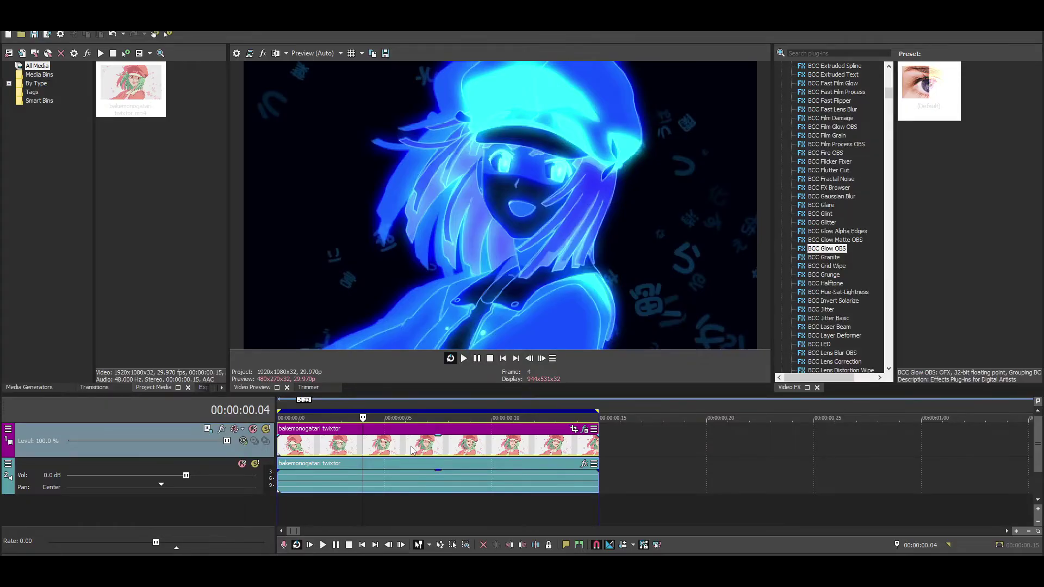
click(412, 450)
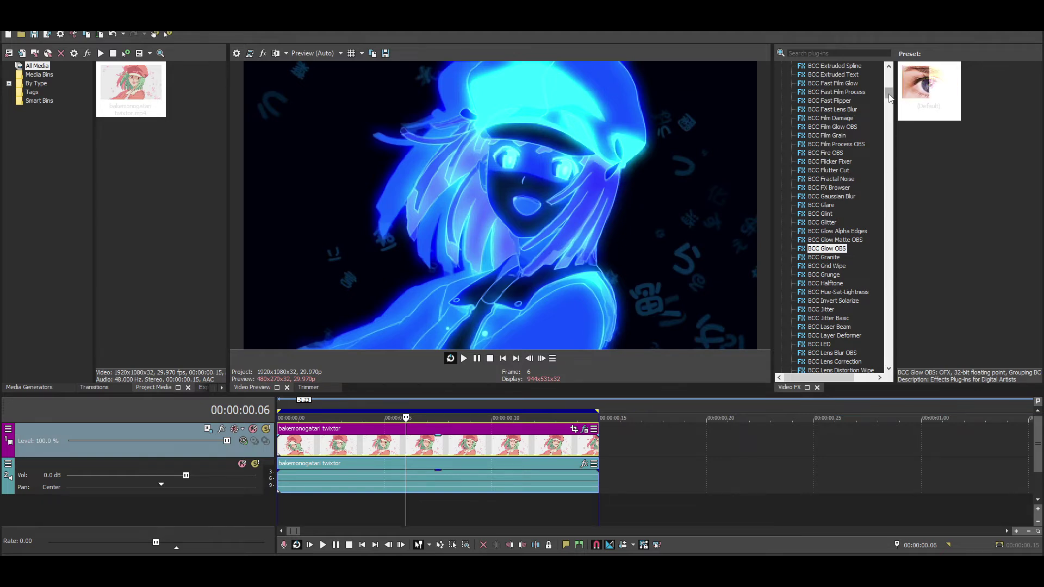
Put Add Noise first in the clip's effect chain at a faint 0.054 noise level
drag(890, 97, 890, 68)
click(821, 74)
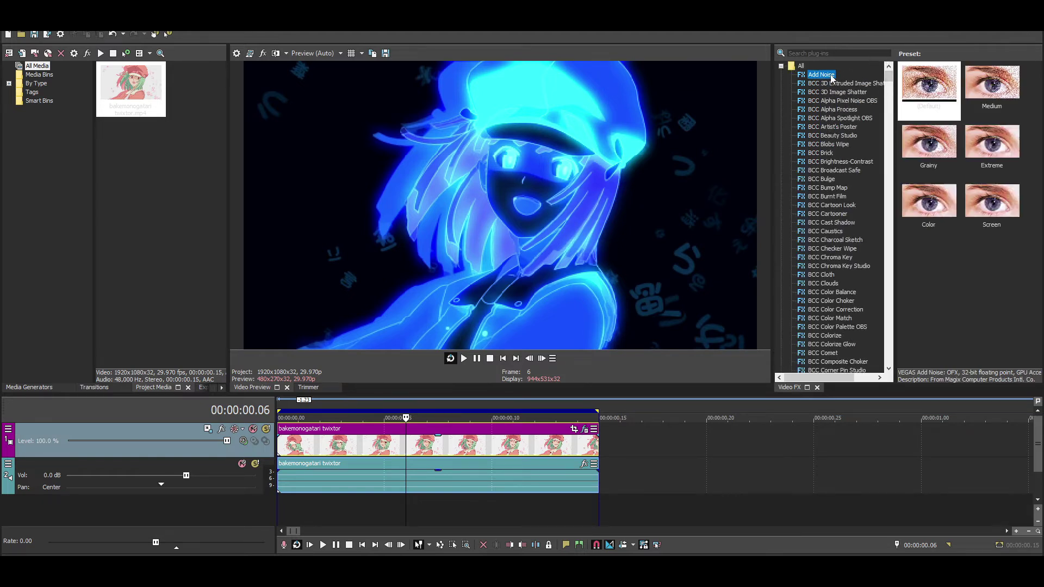
drag(932, 97, 352, 453)
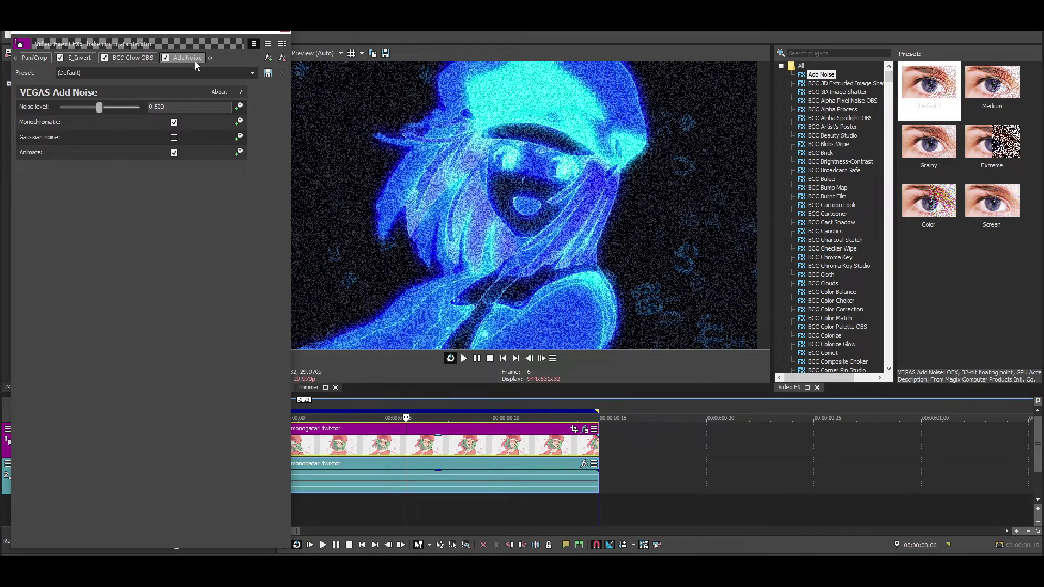
drag(193, 59, 61, 60)
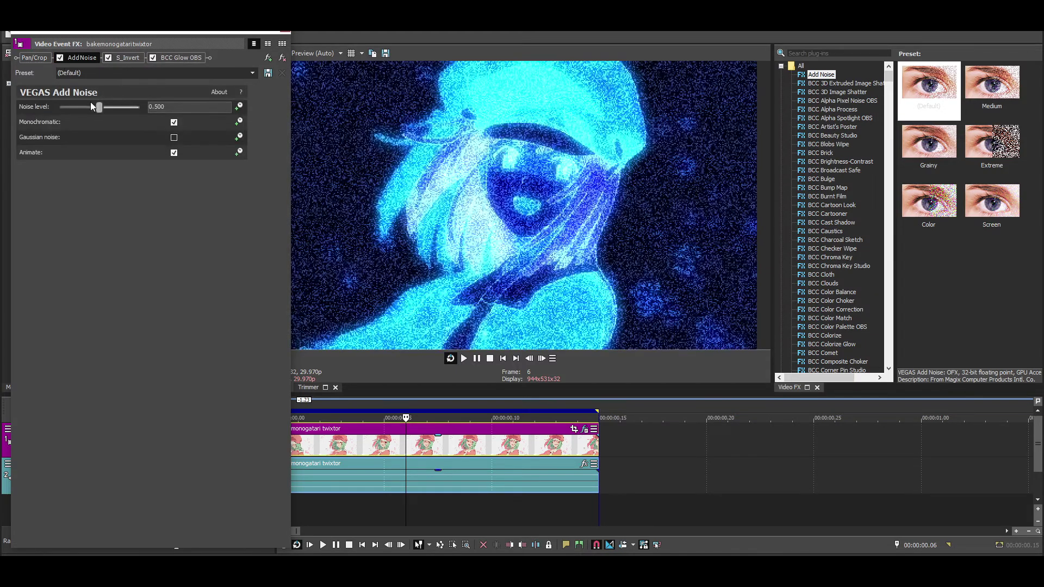
drag(99, 107, 64, 110)
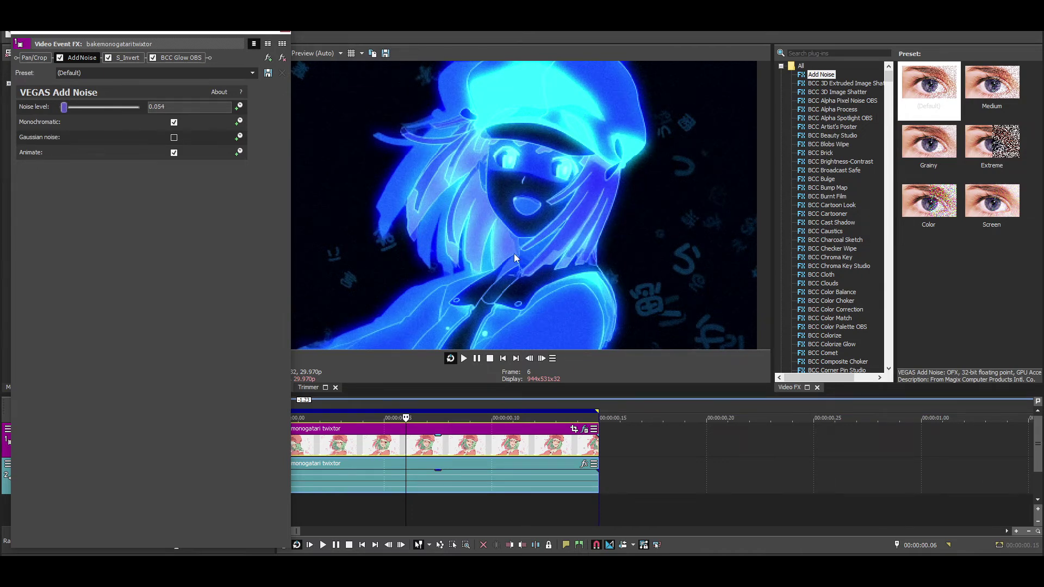
click(282, 59)
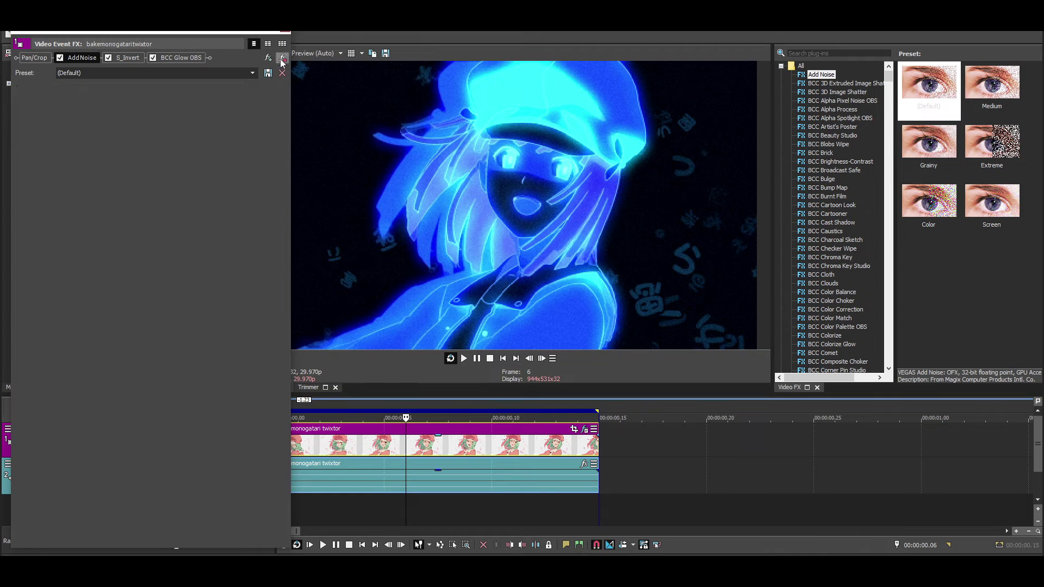
Drop the Ignite Derez (VGHS) Default preset onto the video event
click(289, 32)
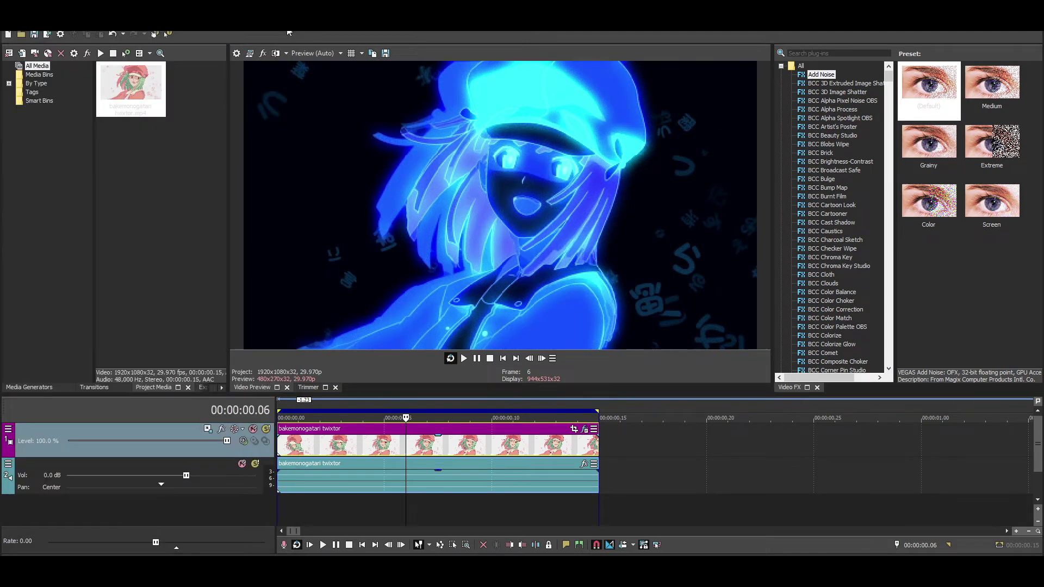
scroll(891, 166, down, 5)
scroll(891, 165, down, 10)
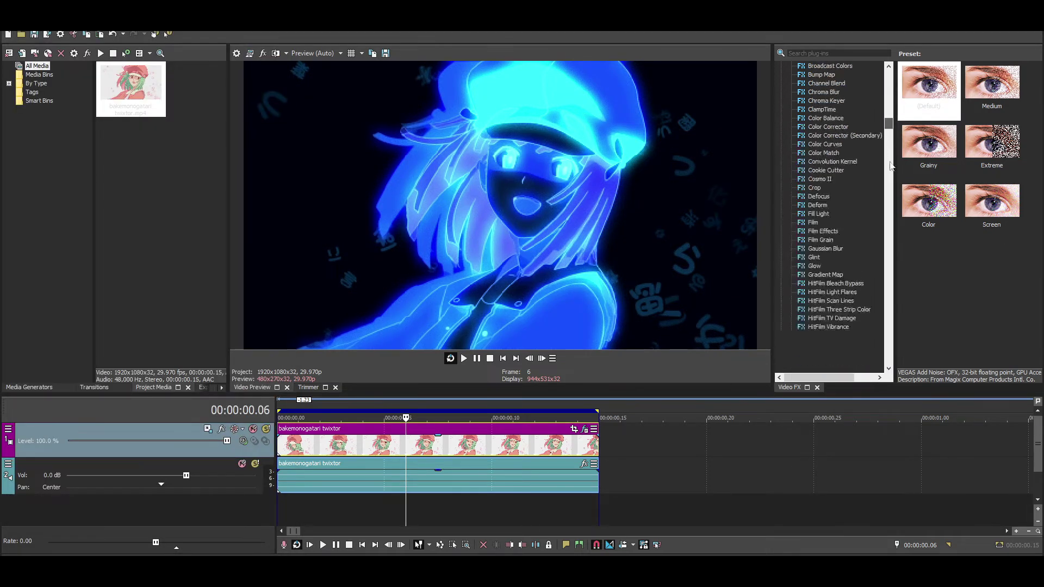
scroll(891, 166, down, 10)
scroll(890, 166, down, 8)
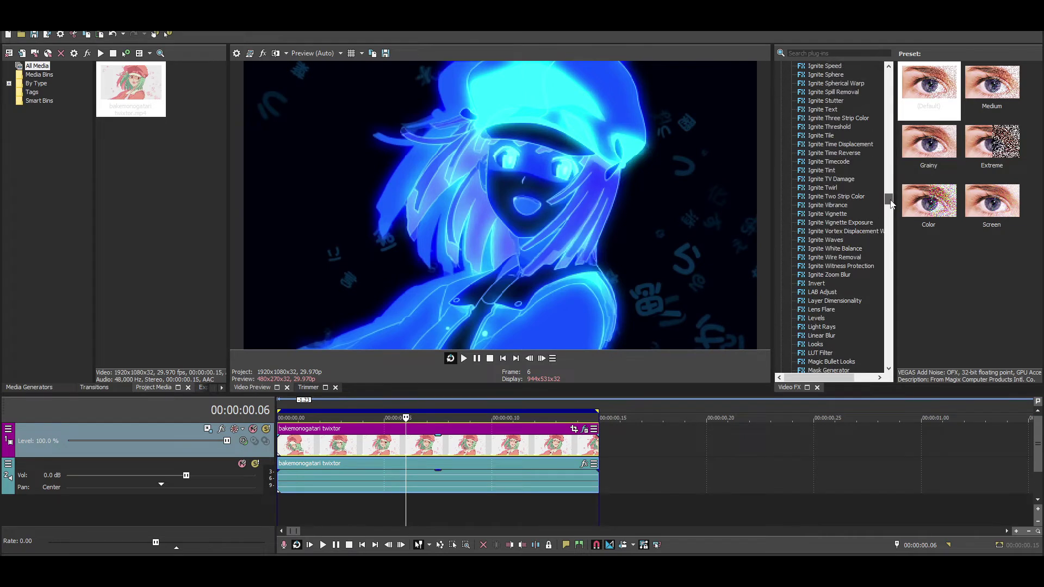
drag(891, 202, 891, 172)
click(858, 162)
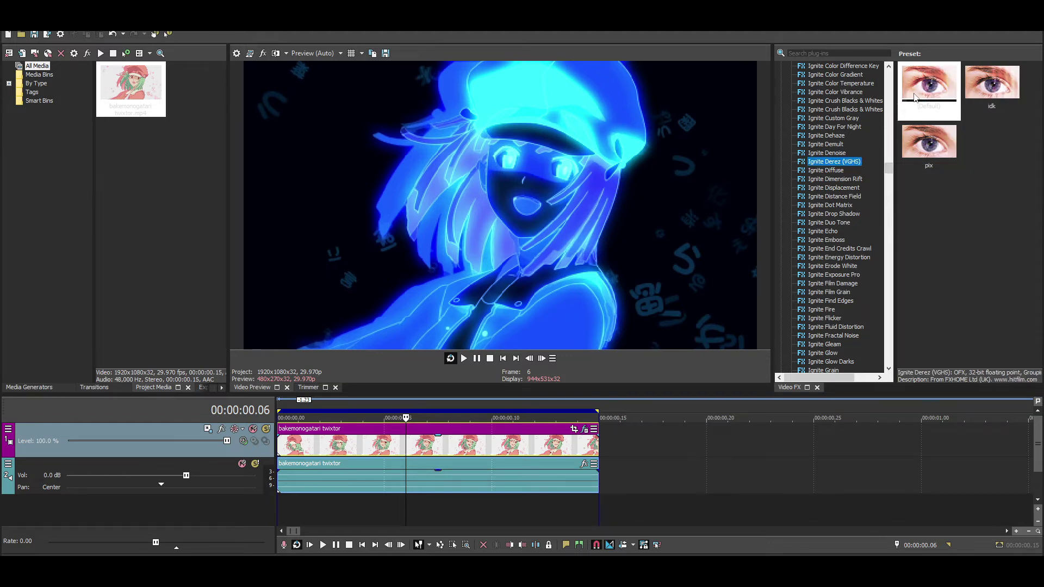
drag(929, 84, 902, 118)
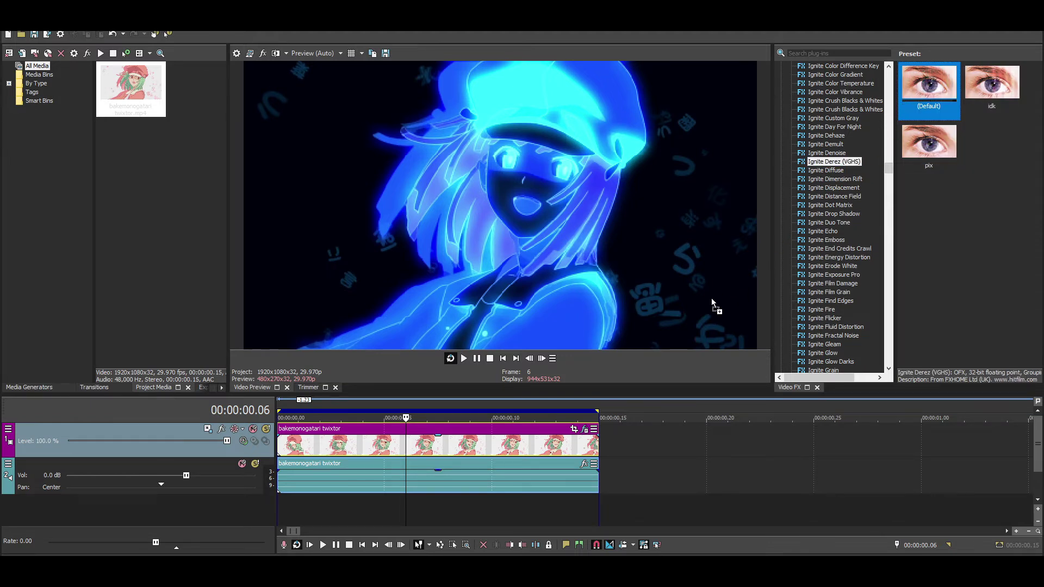
mouse_move(902, 118)
mouse_down()
mouse_move(550, 387)
mouse_move(436, 430)
mouse_move(347, 437)
mouse_up()
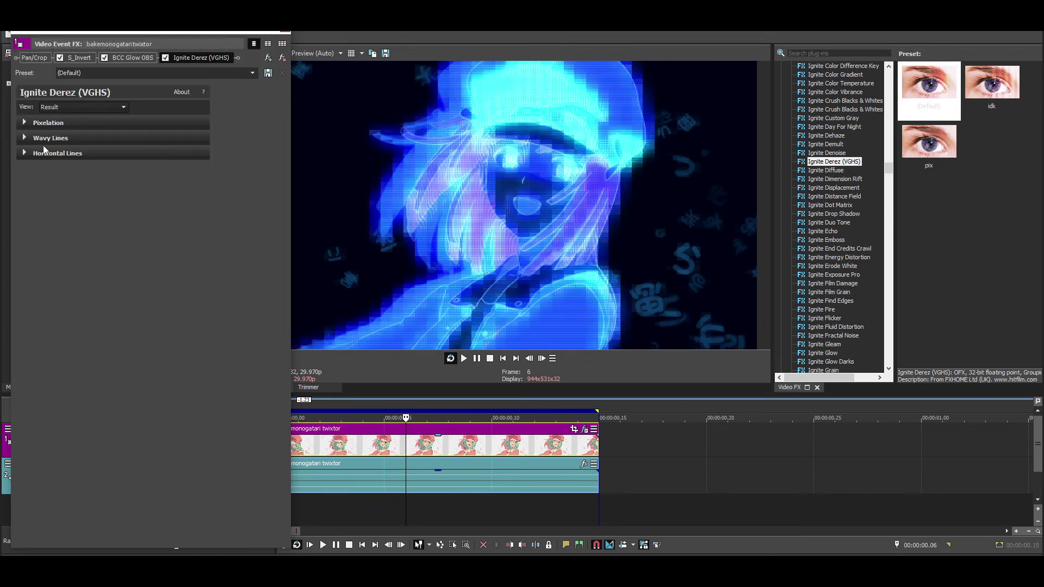
Set Derez Pixelation Strength to about 23.81 and Source Frame Shift to 0
click(25, 121)
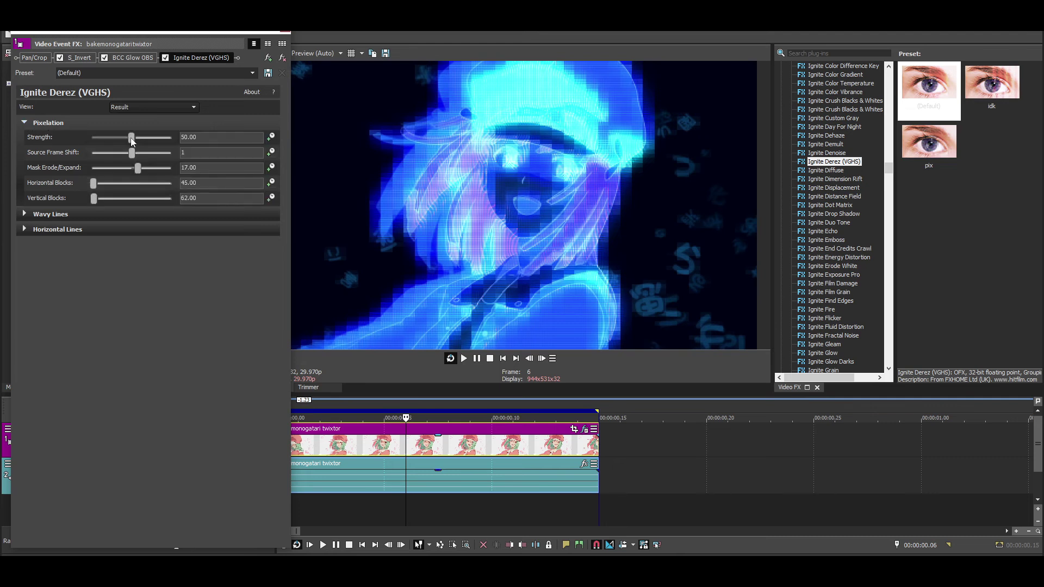
mouse_move(131, 139)
mouse_down()
mouse_move(94, 140)
mouse_move(111, 144)
mouse_move(115, 160)
mouse_move(140, 156)
mouse_up()
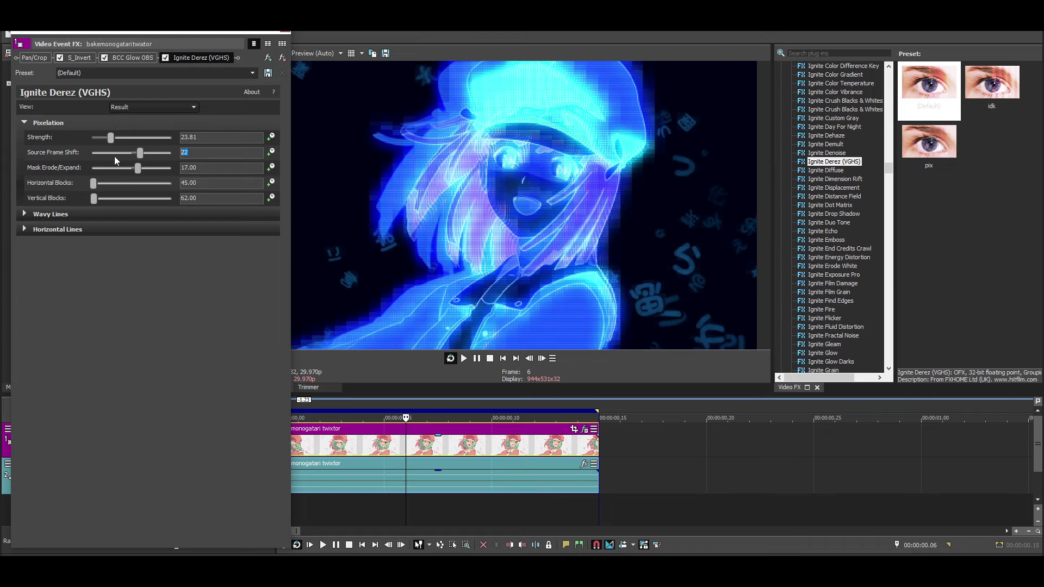
double_click(195, 153)
text(0)
key(Return)
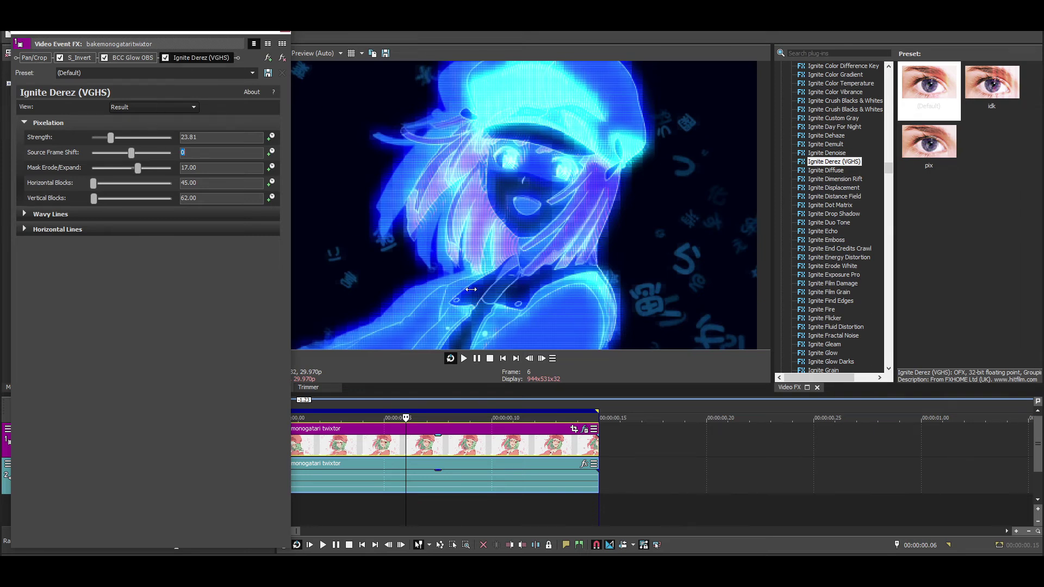
click(288, 33)
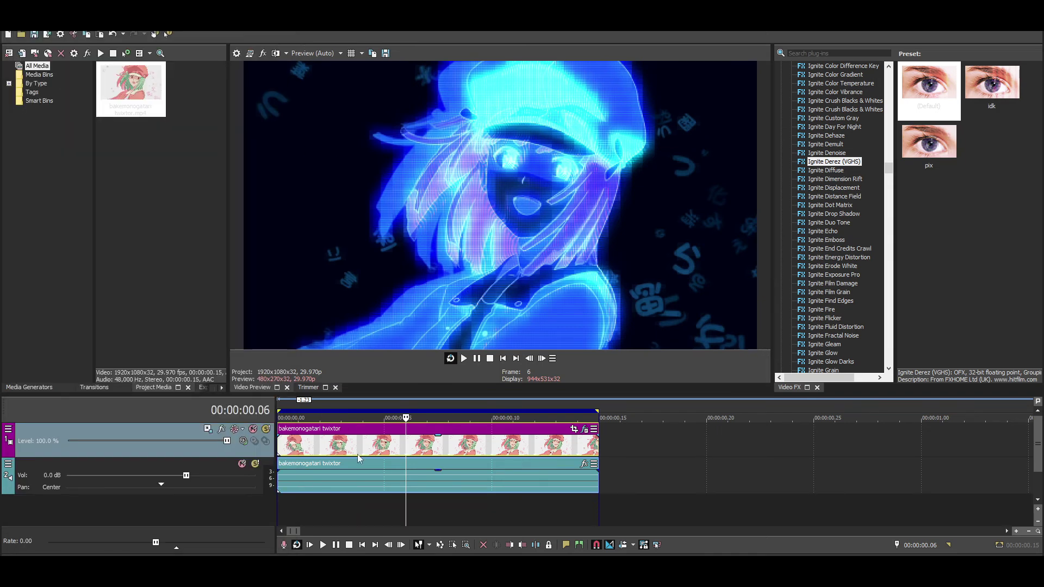